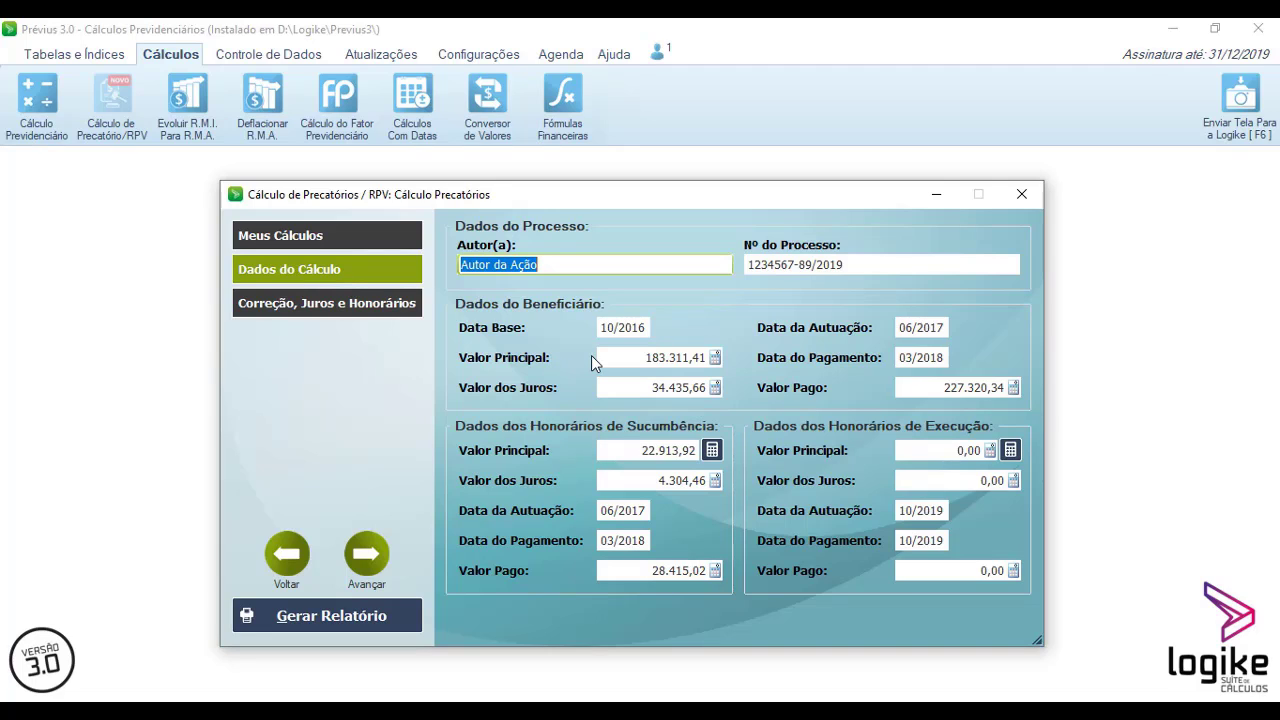
Select Precatórios: IPCA-E a partir de 07/2009 as the correction index and return to the calculation data
click(356, 556)
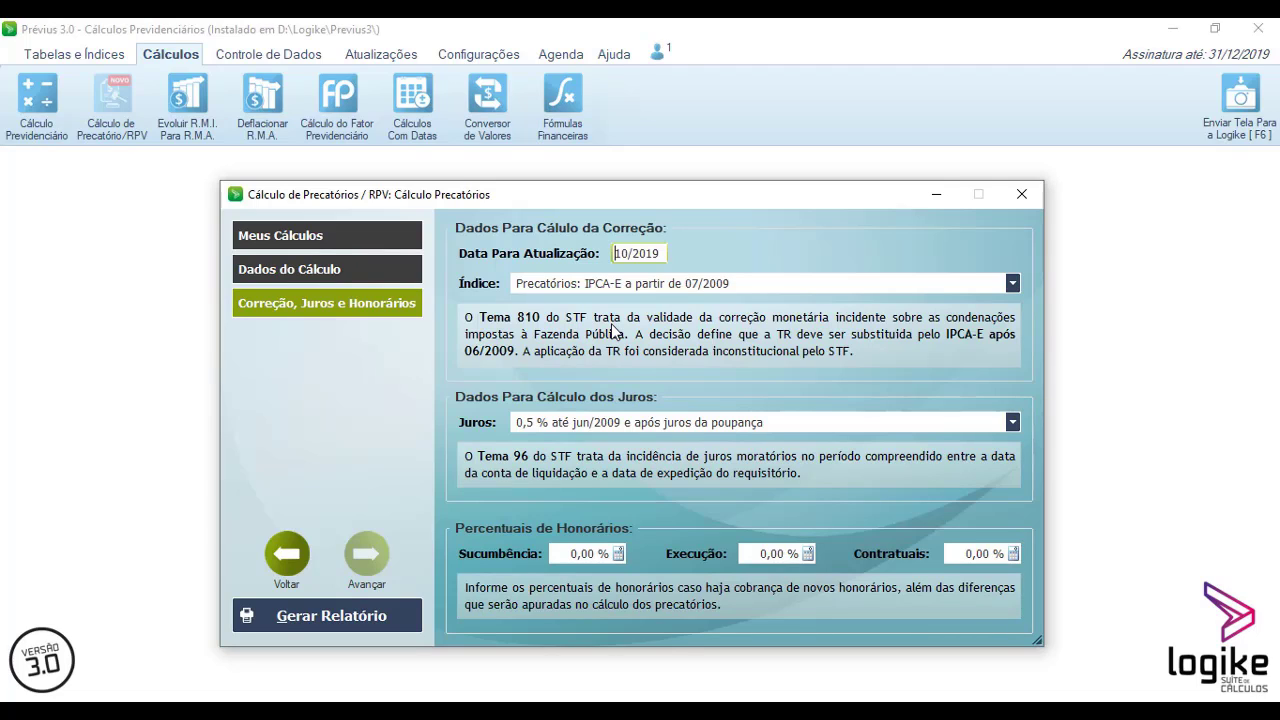
click(727, 288)
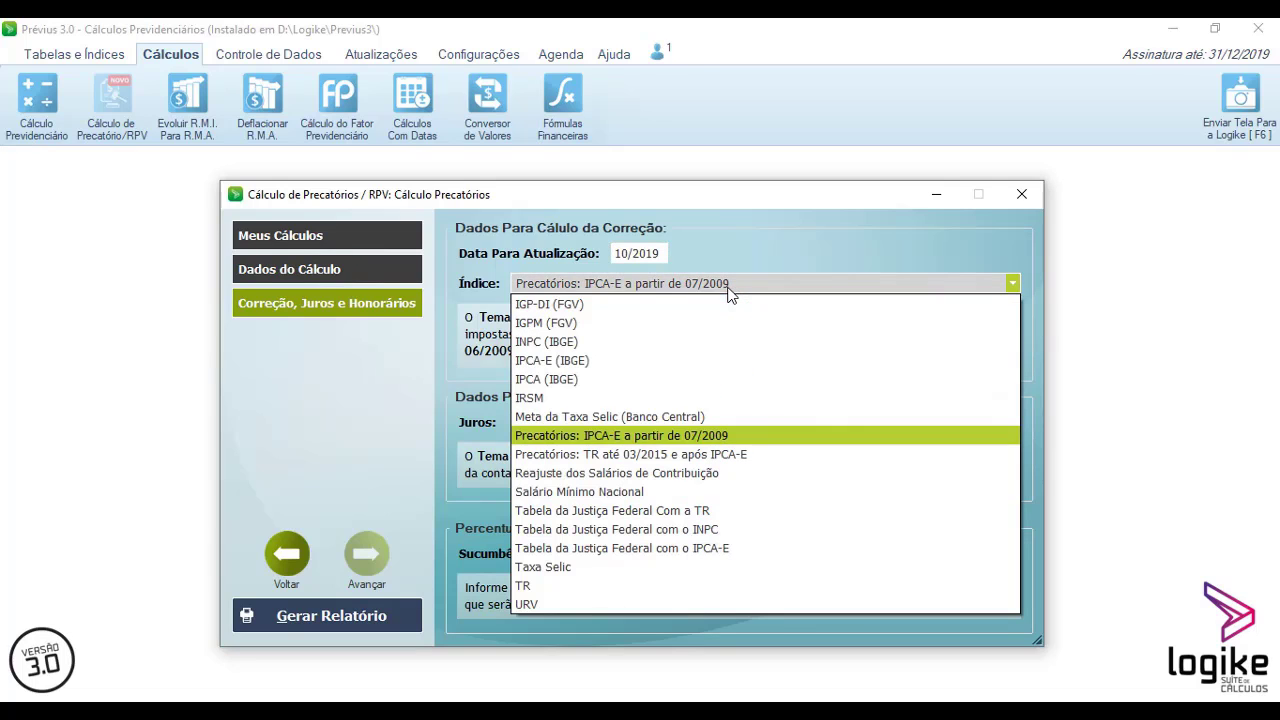
click(675, 433)
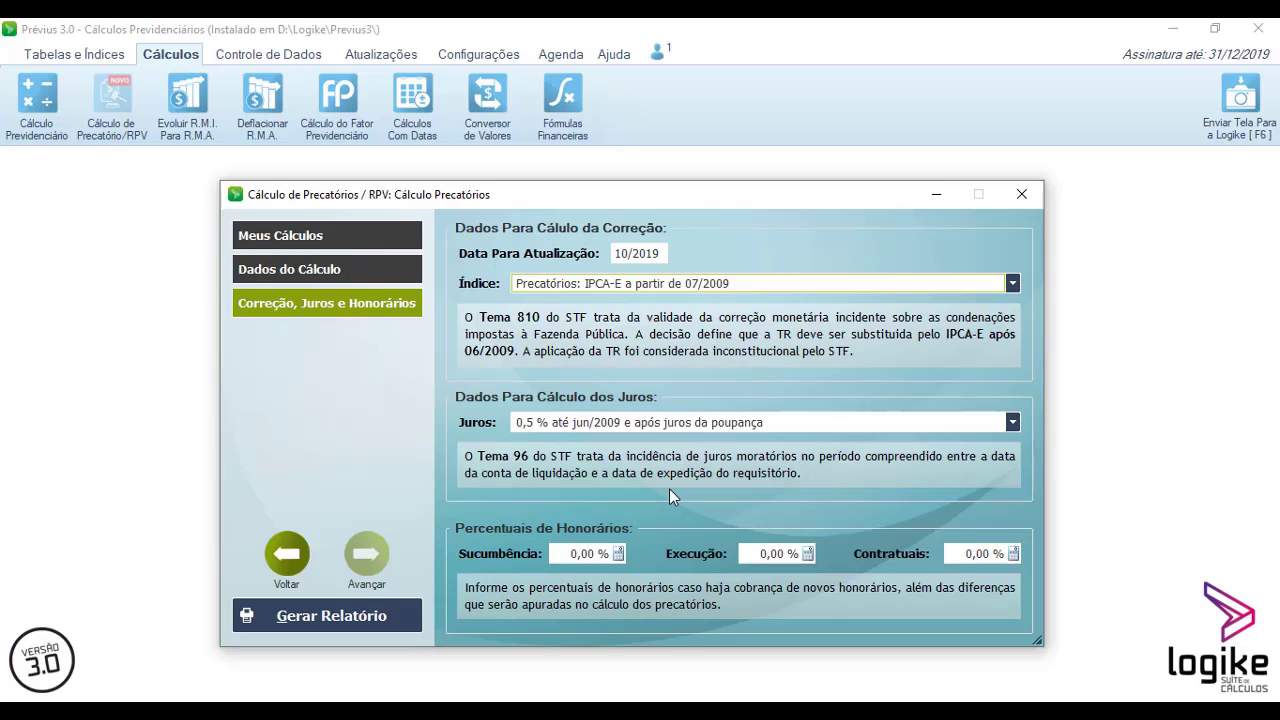
click(288, 553)
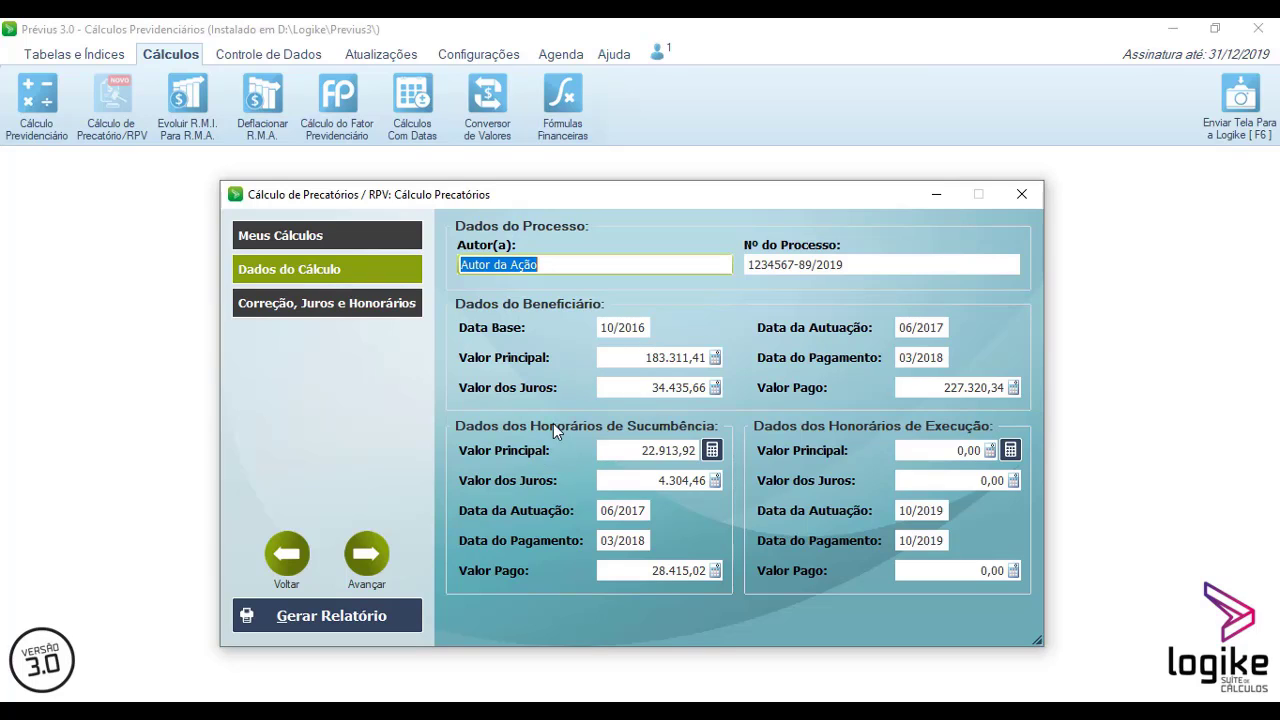
Generate the Cálculo e Atualização dos Juros Remanescentes report and preview it at 120% zoom
click(366, 613)
click(953, 230)
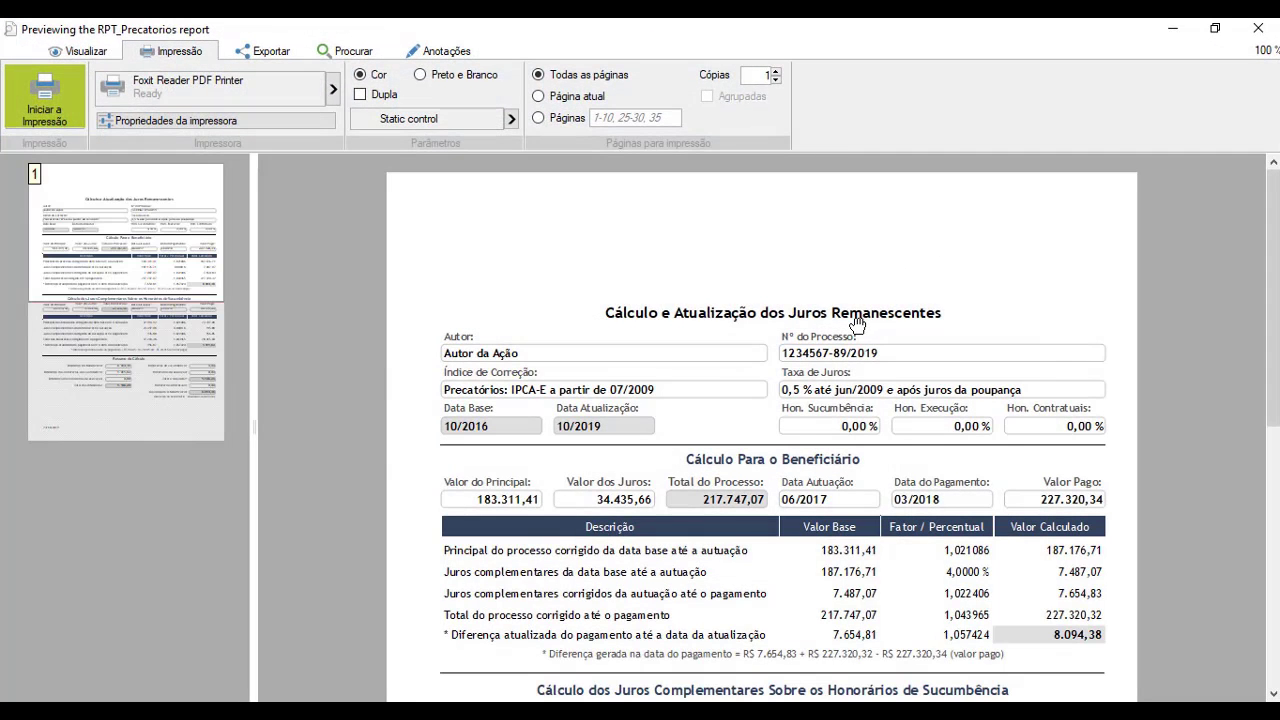
scroll(848, 316, up, 2)
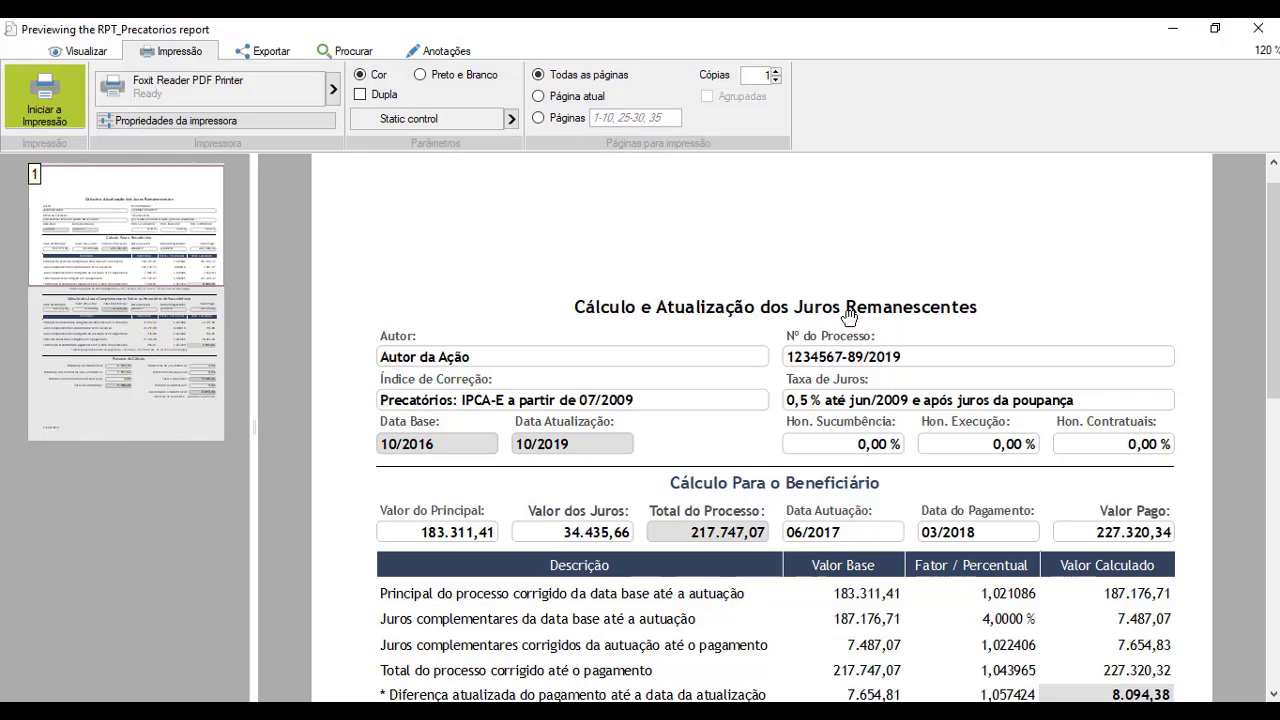
Examine the report's beneficiary calculation, sucumbência fee interest and calculation summary, and close the preview
scroll(848, 316, down, 5)
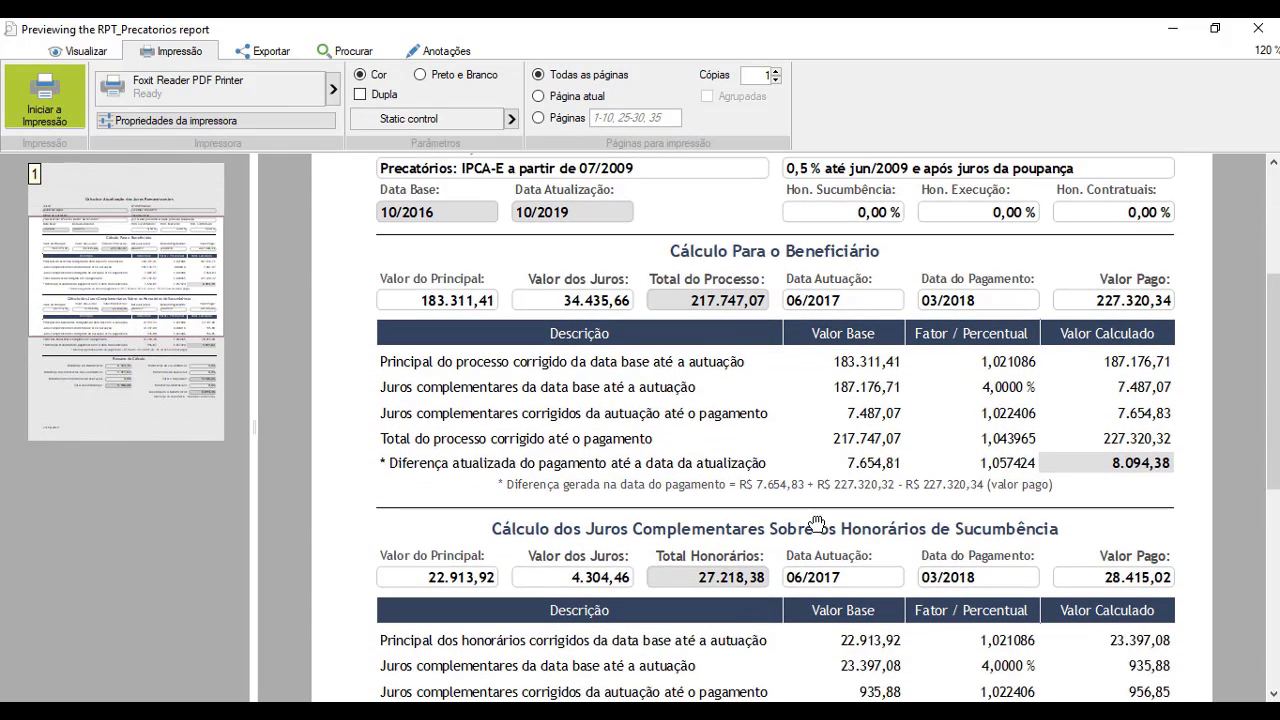
scroll(822, 525, up, 1)
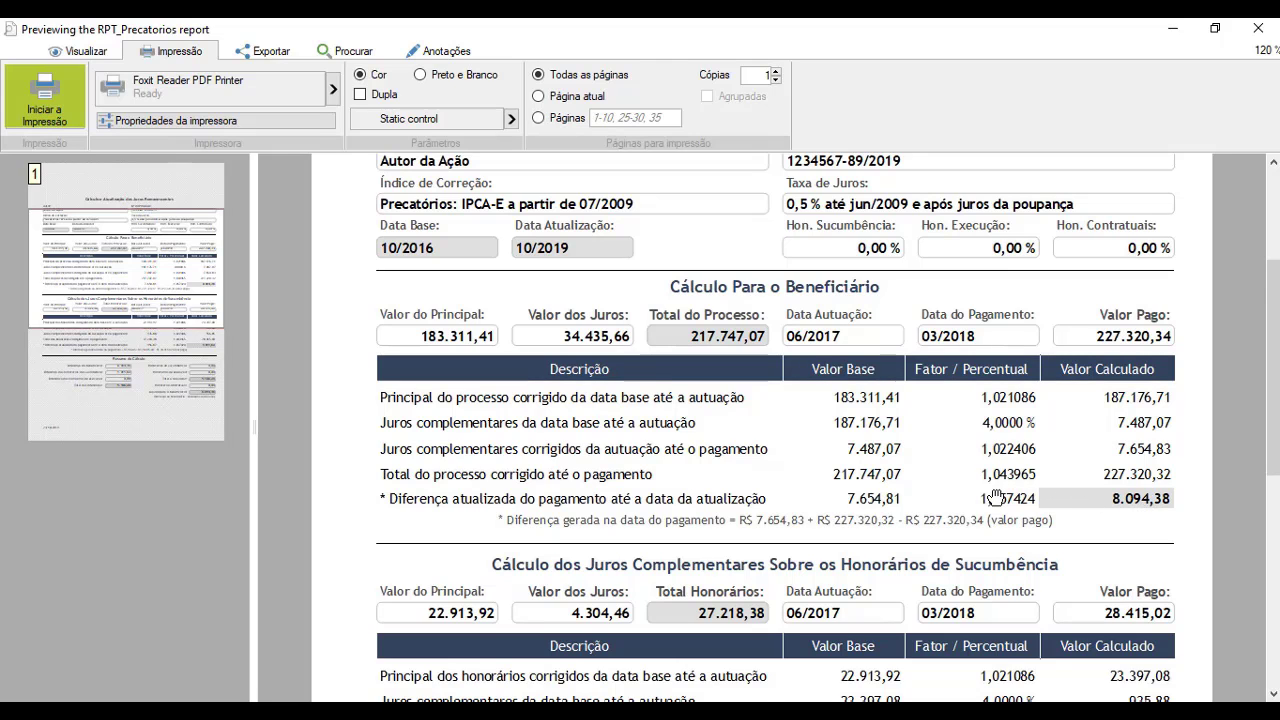
scroll(988, 500, down, 5)
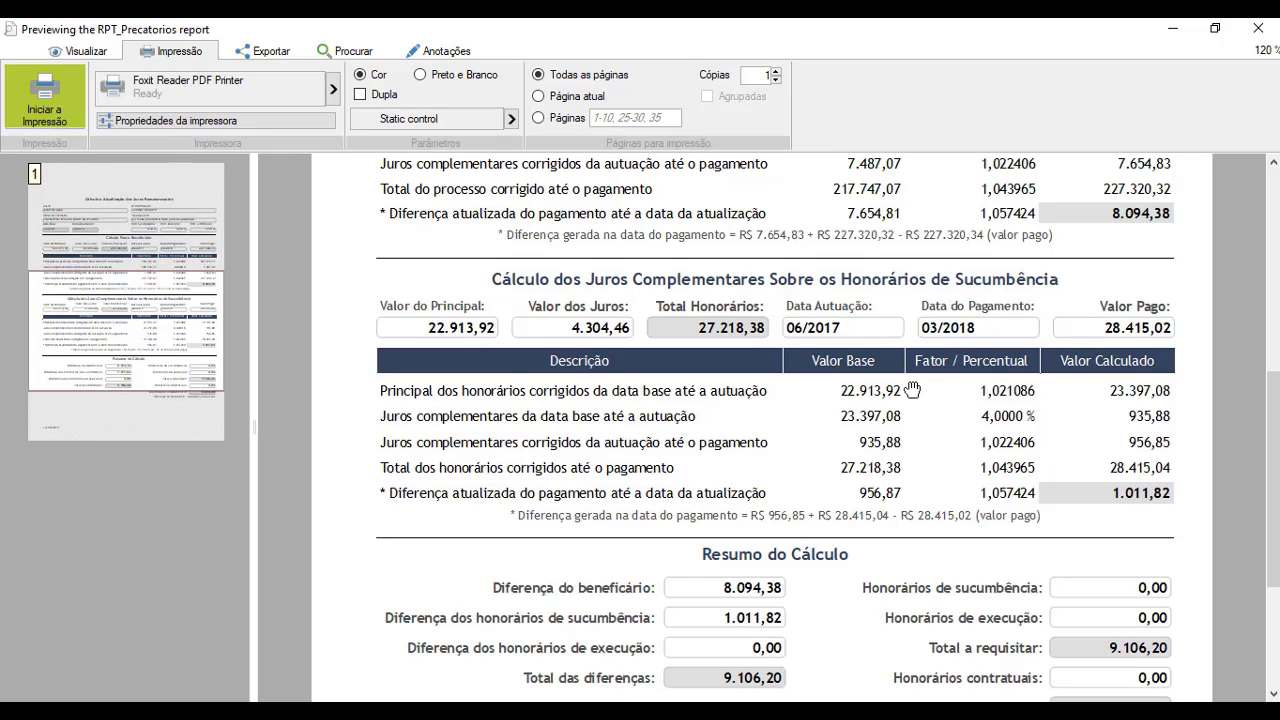
scroll(889, 396, down, 3)
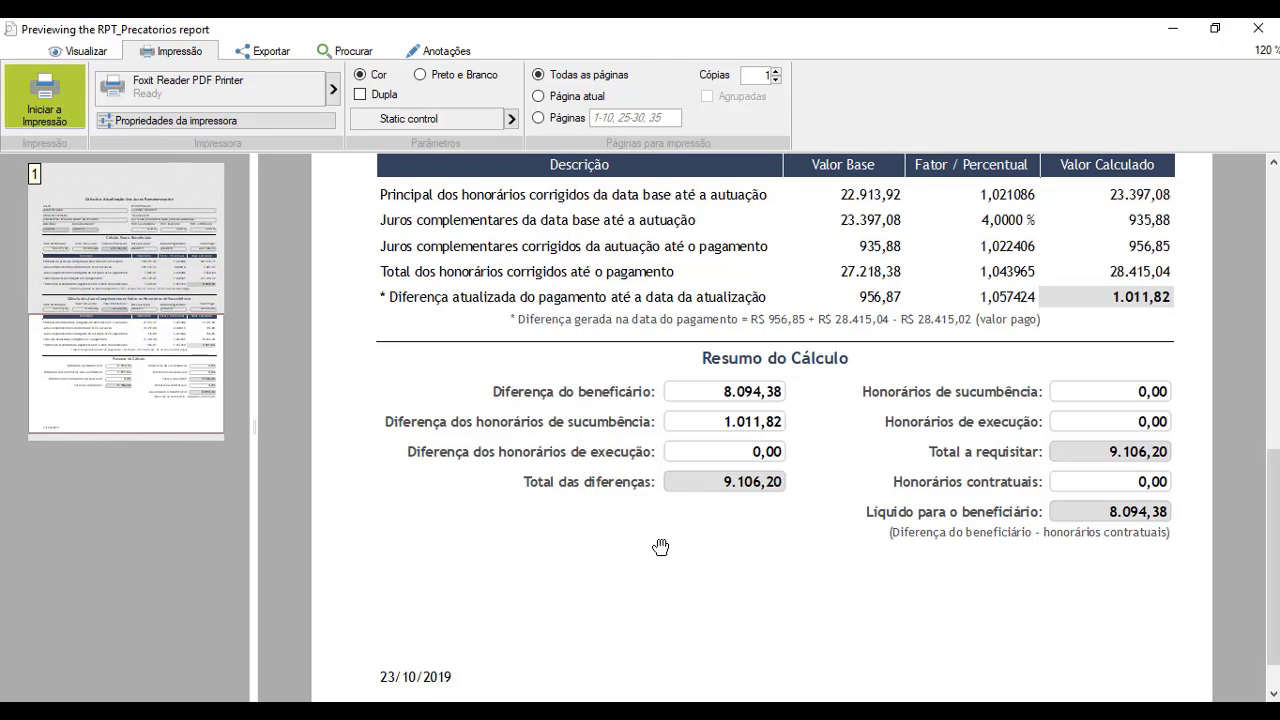
scroll(660, 543, down, 1)
scroll(660, 547, up, 2)
scroll(660, 547, up, 3)
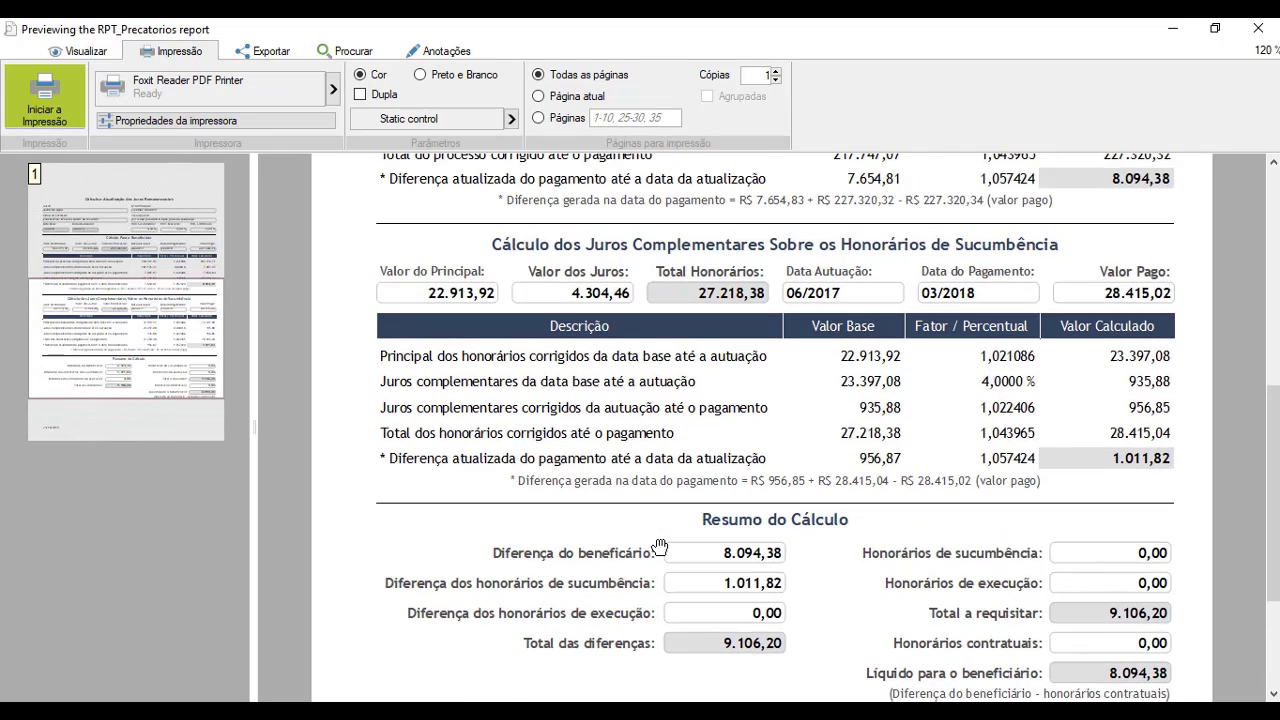
scroll(660, 547, up, 1)
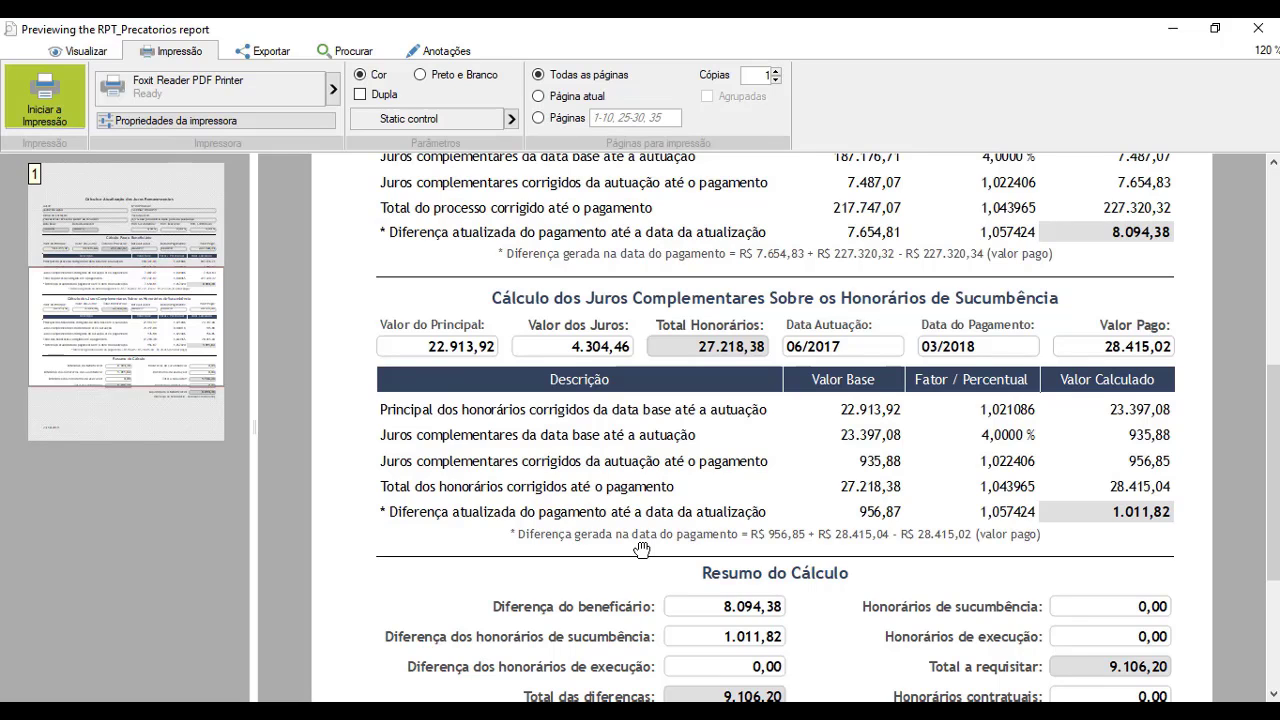
key(Escape)
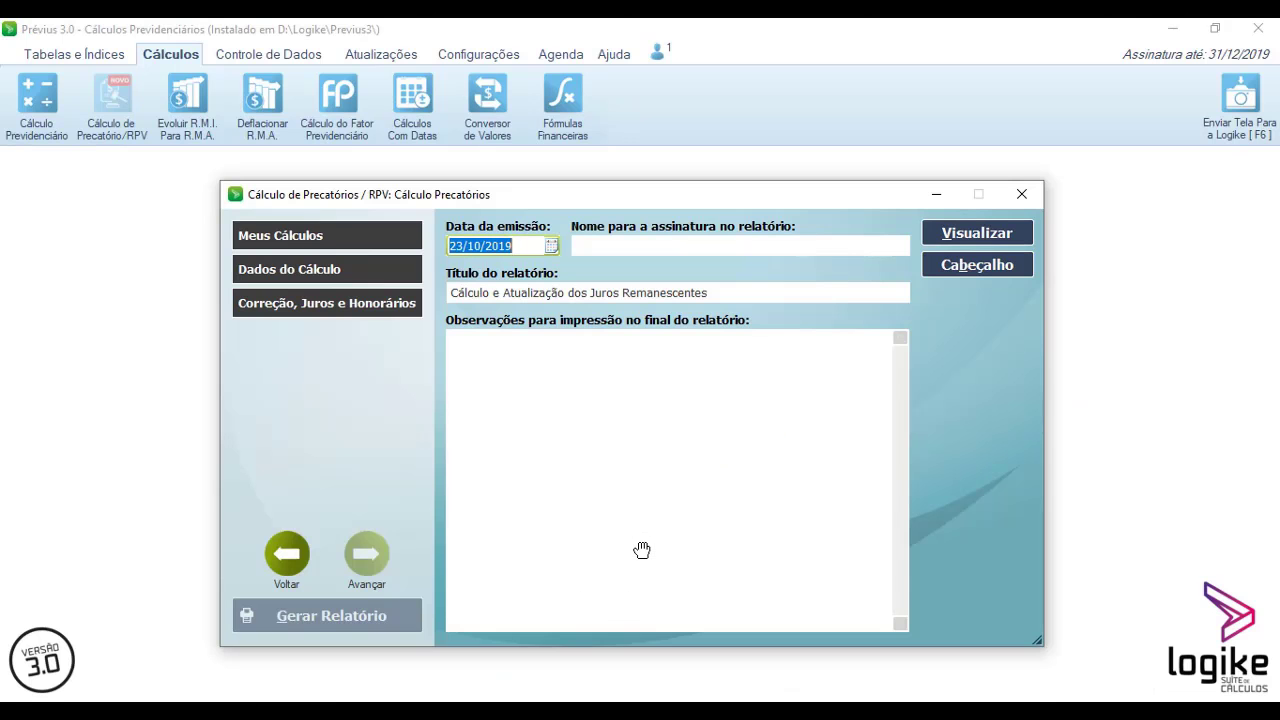
Return to the list of saved calculations and view the precatórios timeline diagram from its help
click(281, 553)
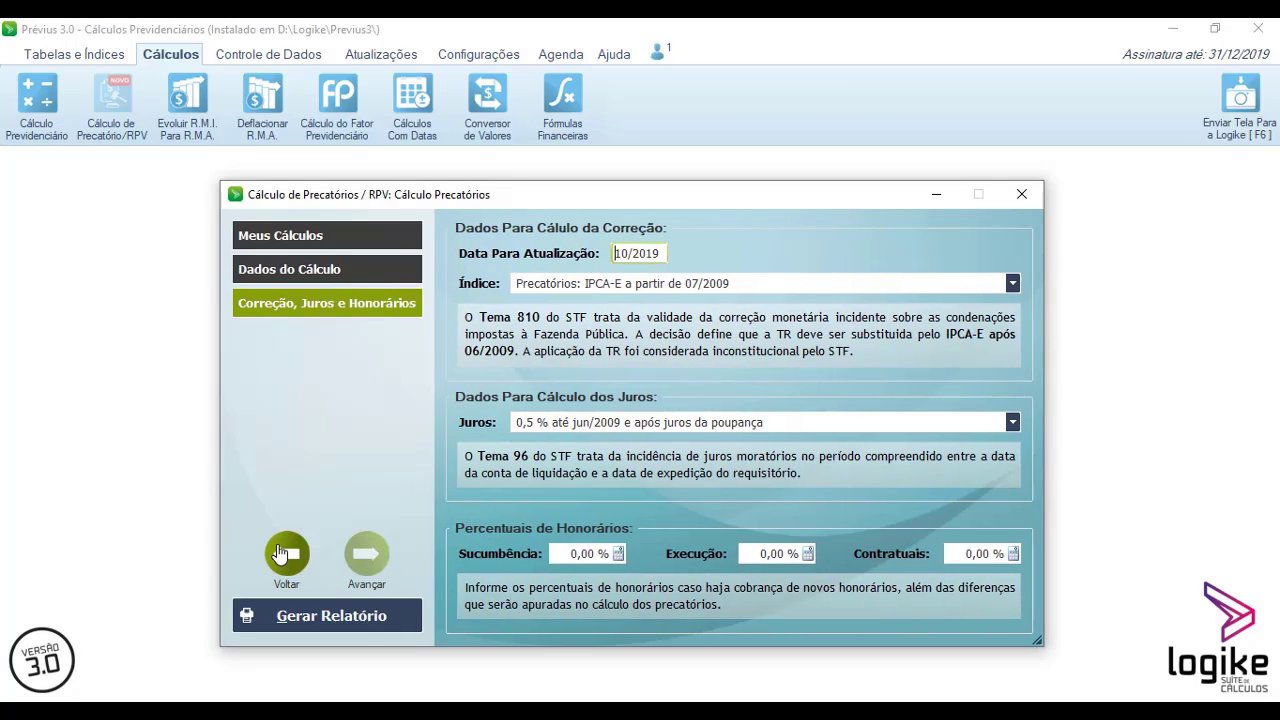
click(281, 553)
click(281, 553)
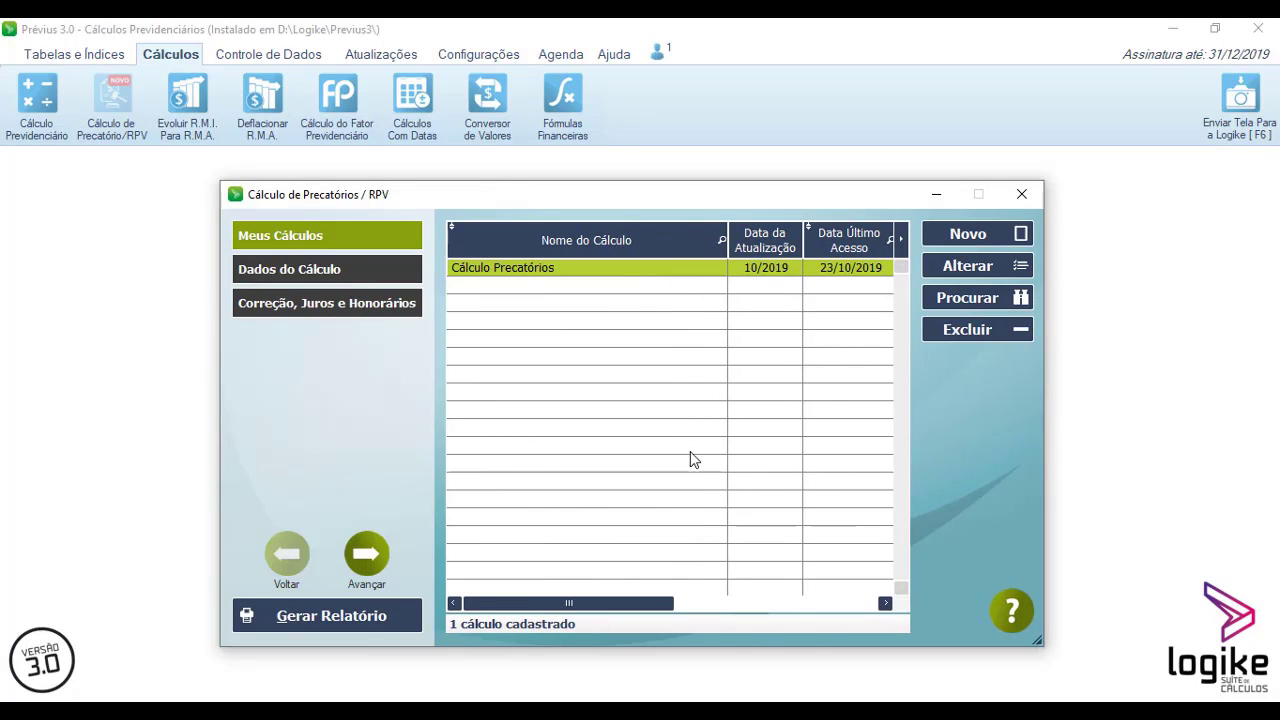
click(1013, 610)
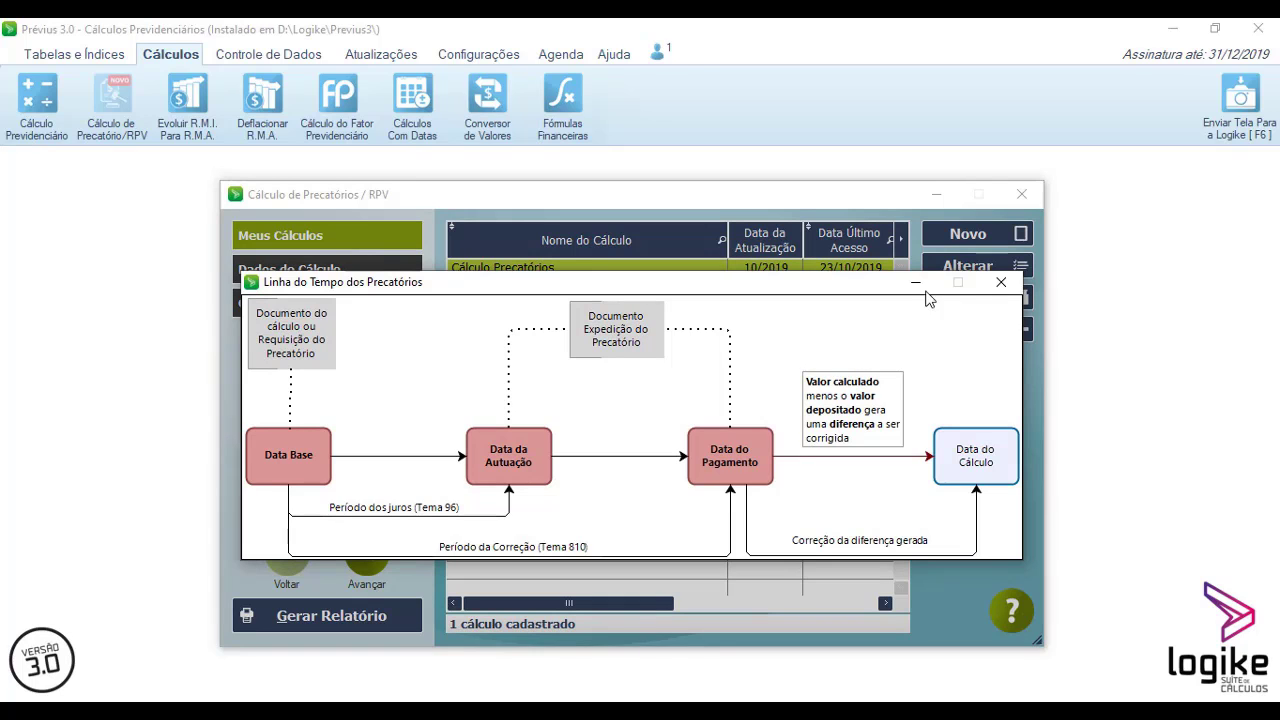
click(1001, 282)
Review the principal and interest estimator for the sucumbência fees in the calculation data, and cancel it without calculating
click(348, 270)
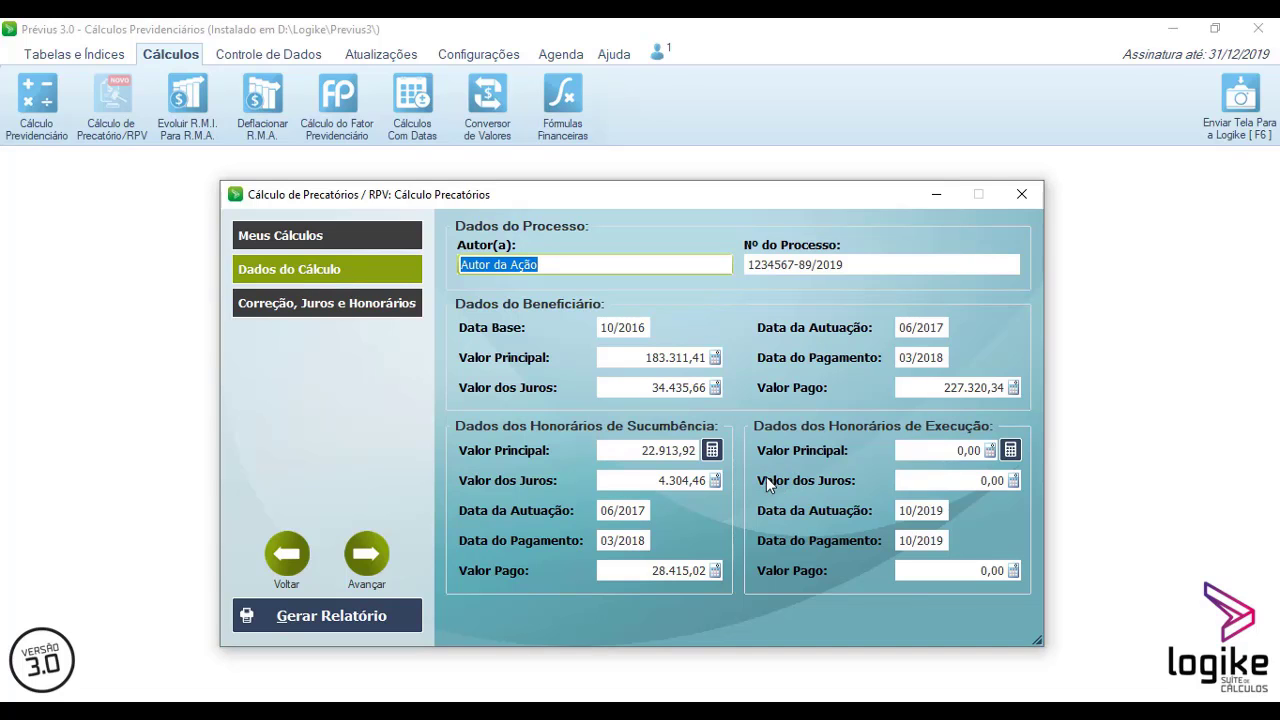
click(713, 451)
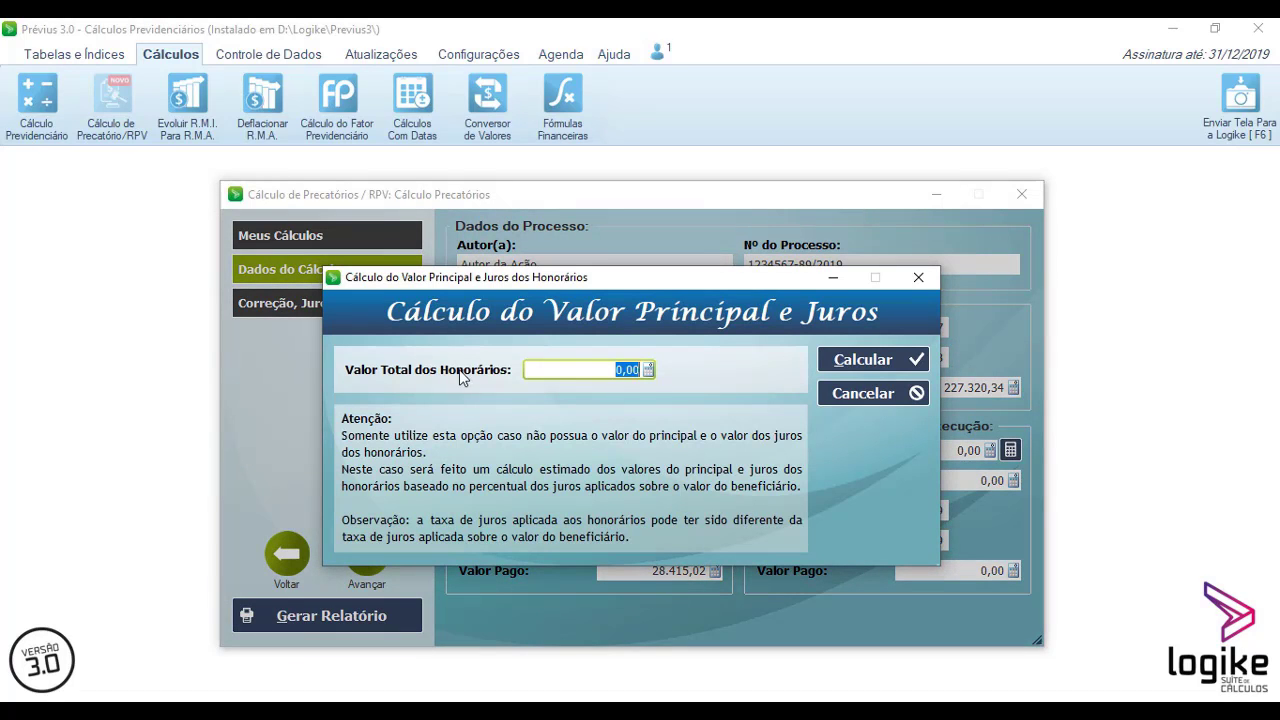
drag(630, 306, 631, 446)
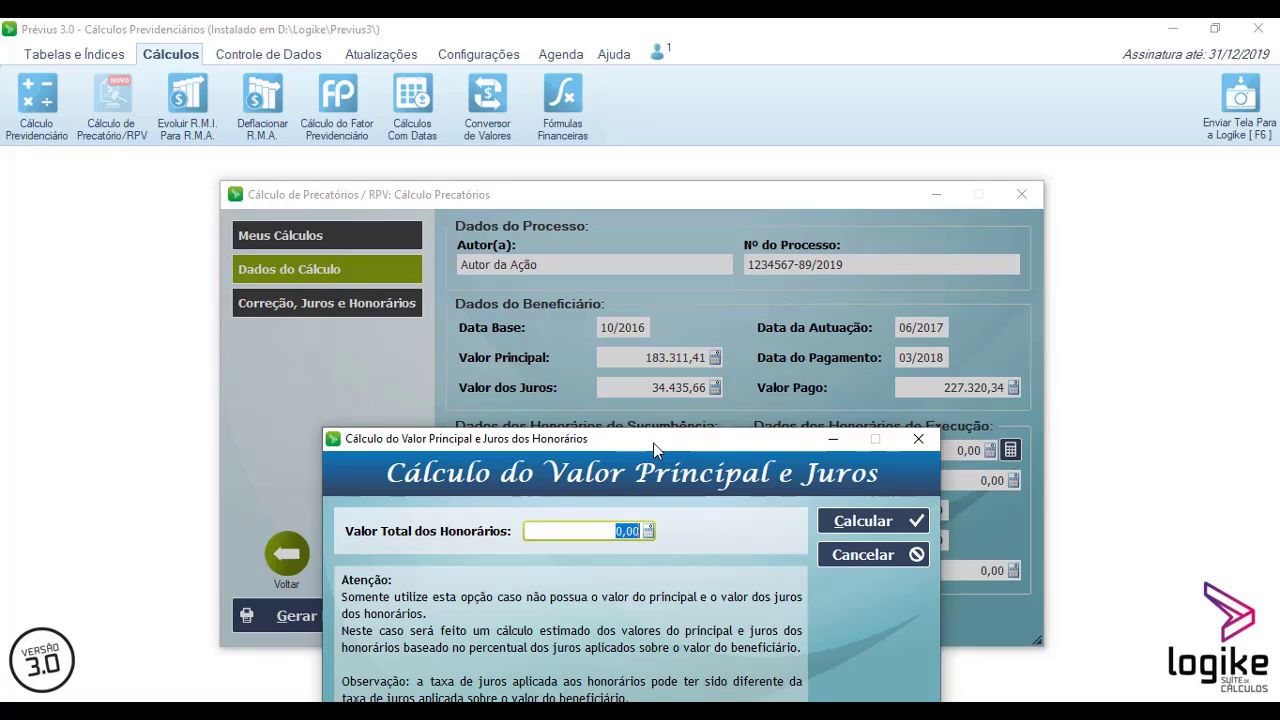
drag(653, 443, 701, 276)
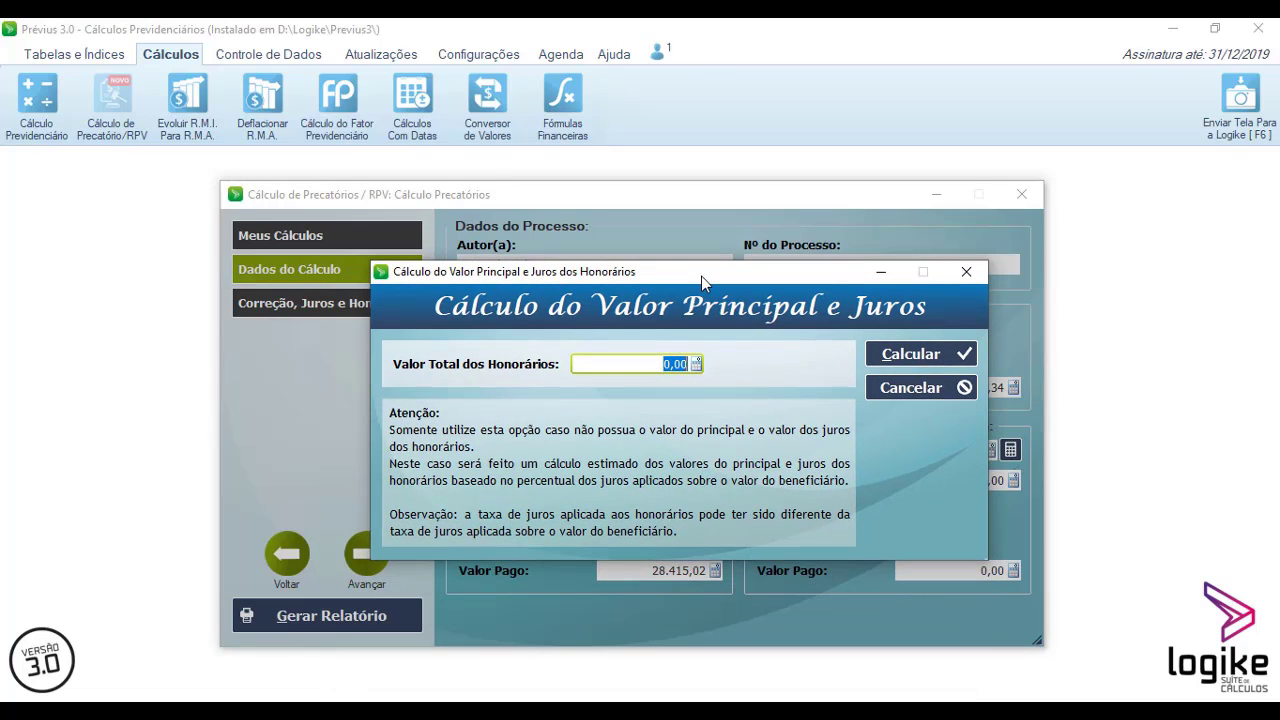
drag(701, 276, 757, 396)
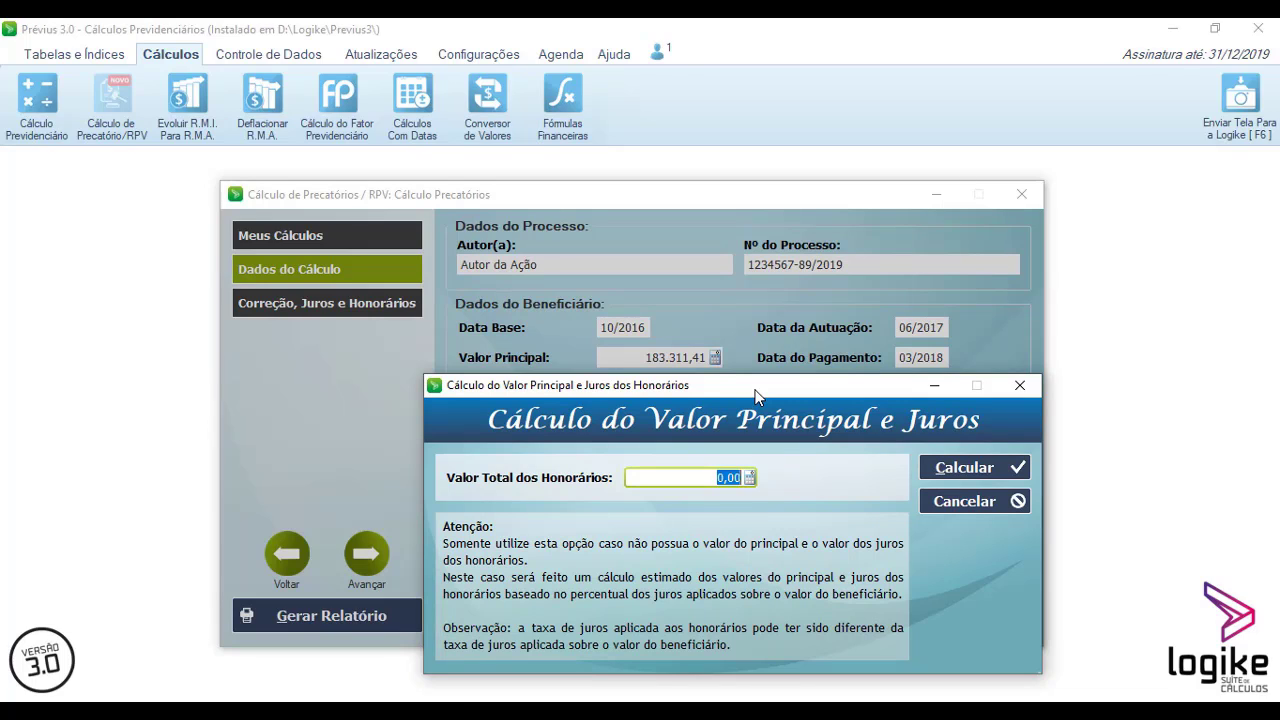
click(975, 501)
Close the Cálculo de Precatórios / RPV window
click(690, 455)
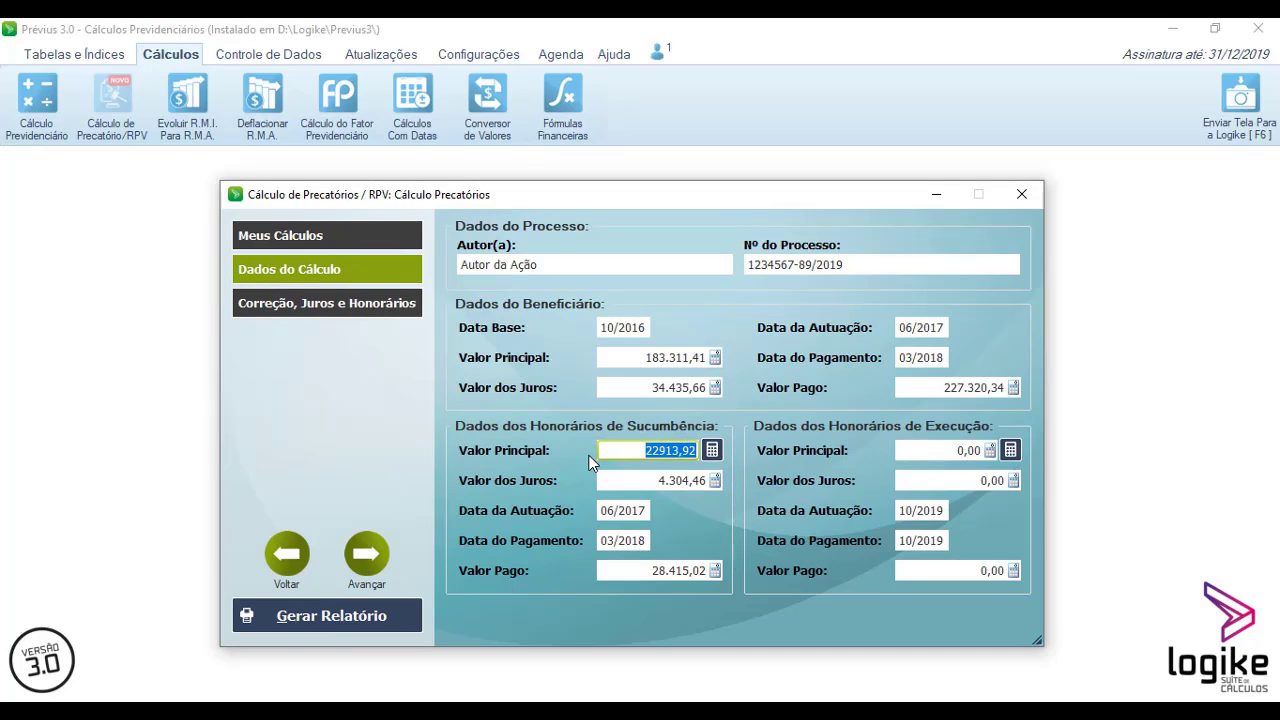
click(1193, 498)
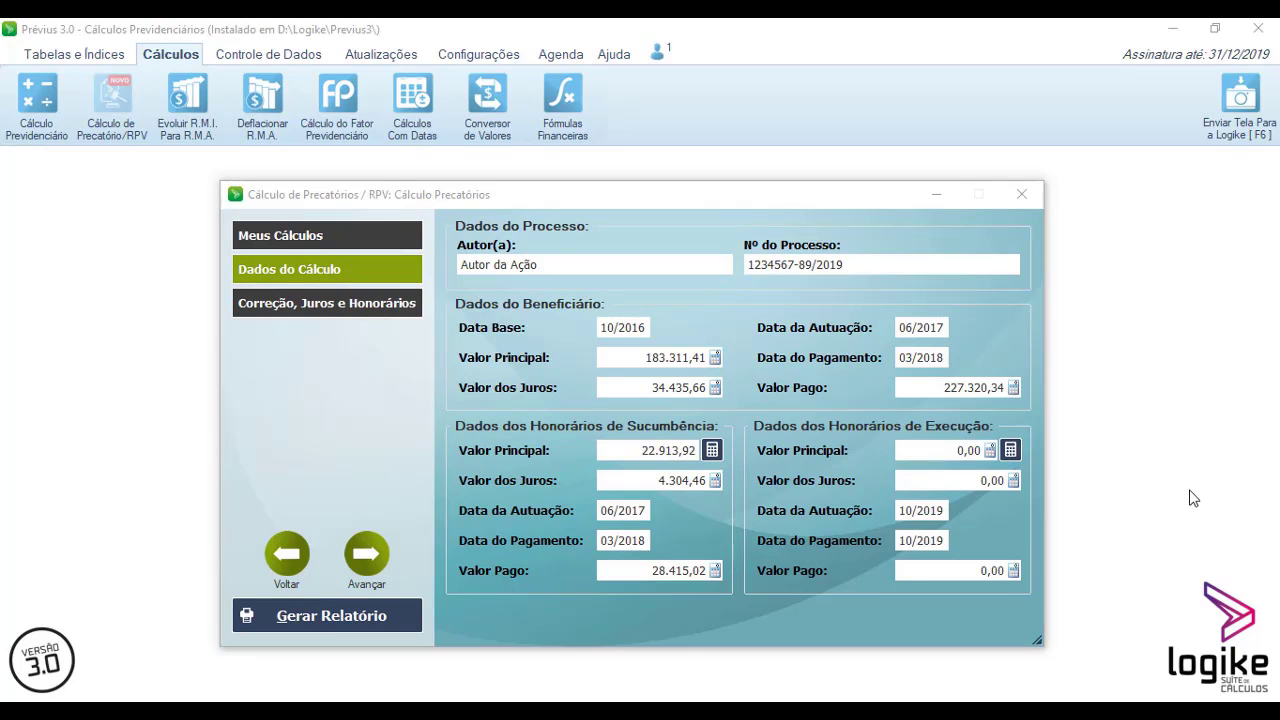
click(1021, 195)
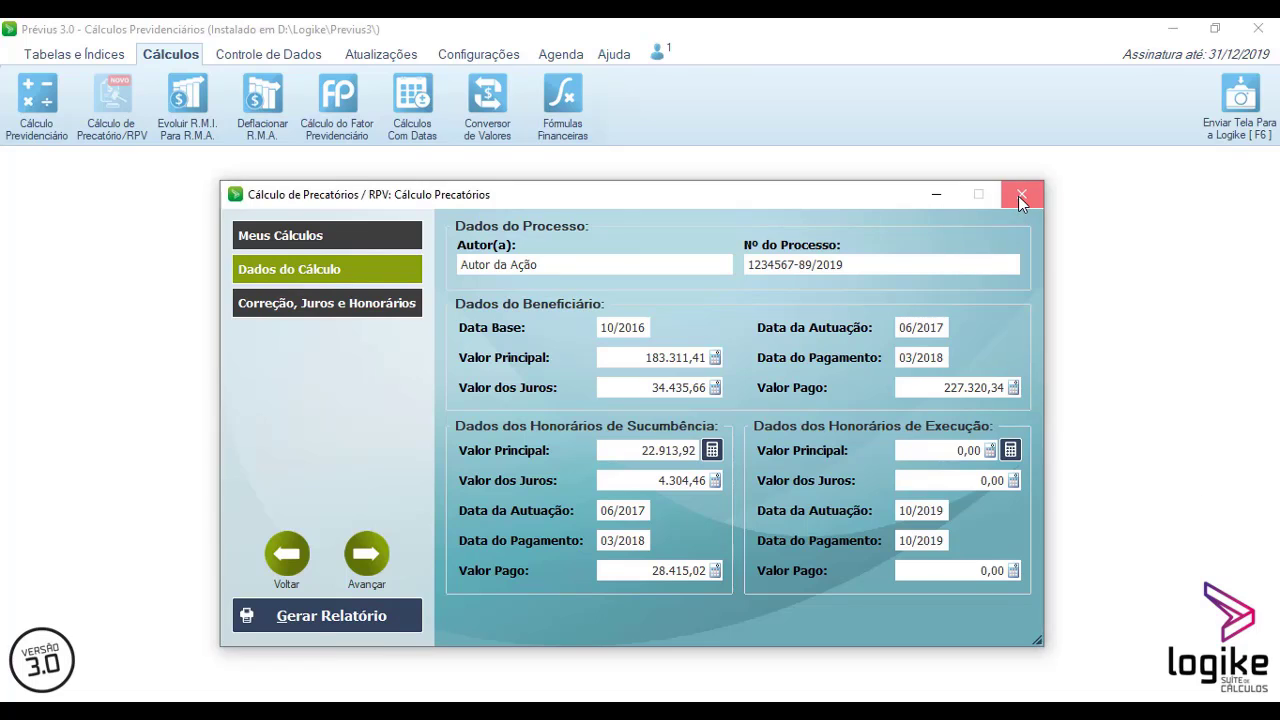